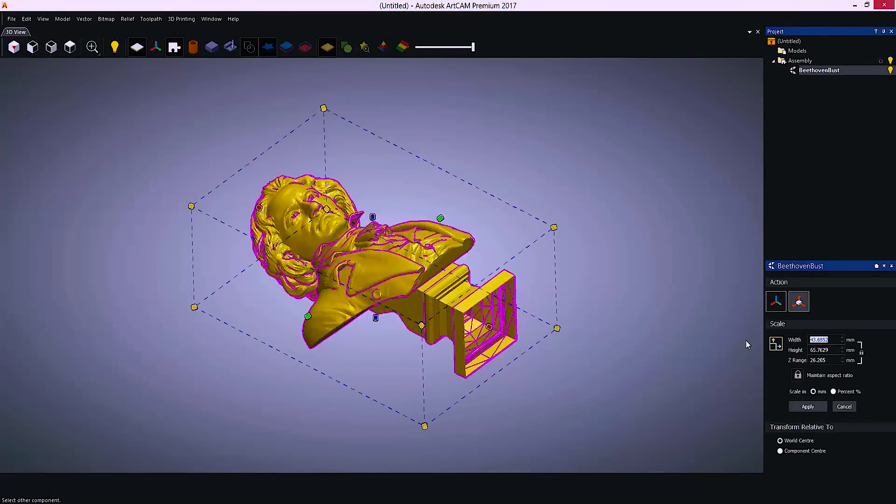
type("75")
Scale the bust to 75 mm wide (180%) and rotate it upright about its green axis
left_click(809, 406)
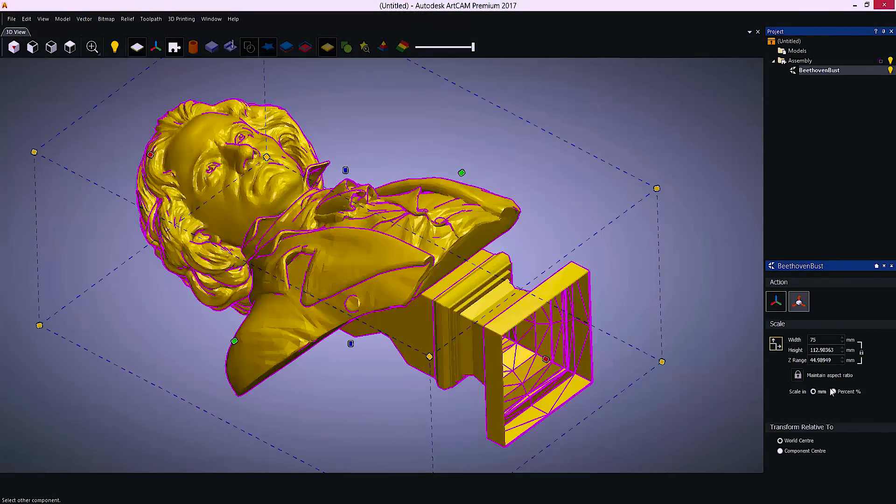
left_click(835, 393)
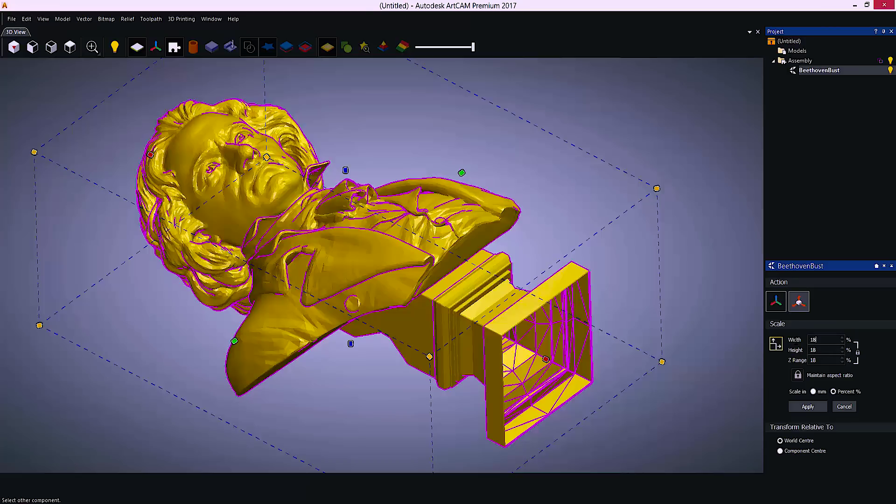
left_click(807, 407)
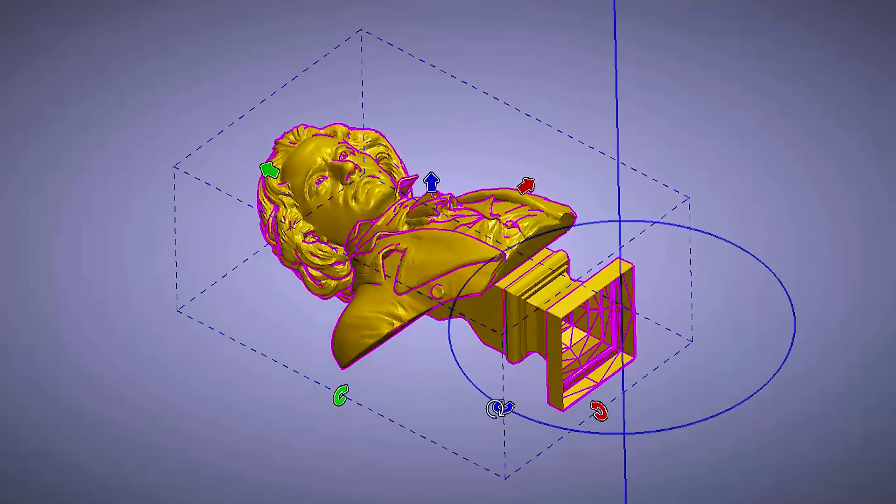
mouse_move(339, 396)
left_mouse_down()
mouse_move(343, 345)
mouse_move(338, 395)
left_mouse_up()
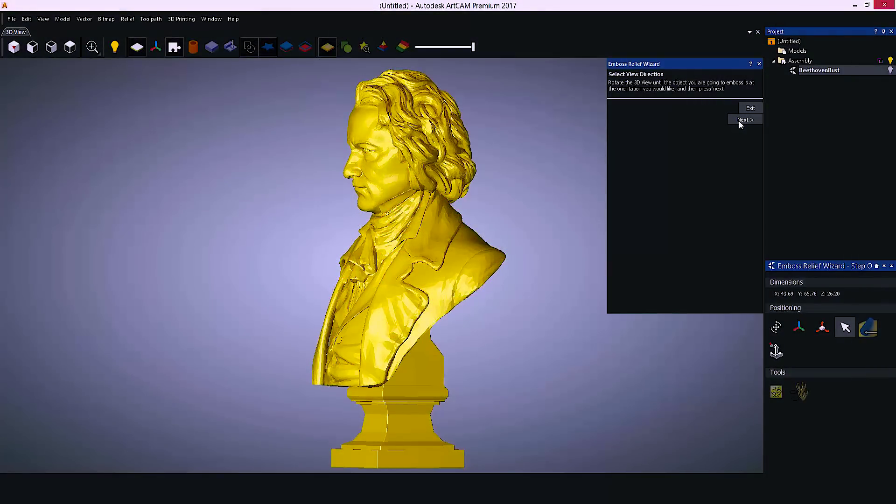
Emboss the bust's side profile without perspective, using detail and shape heights of 1
left_click(740, 122)
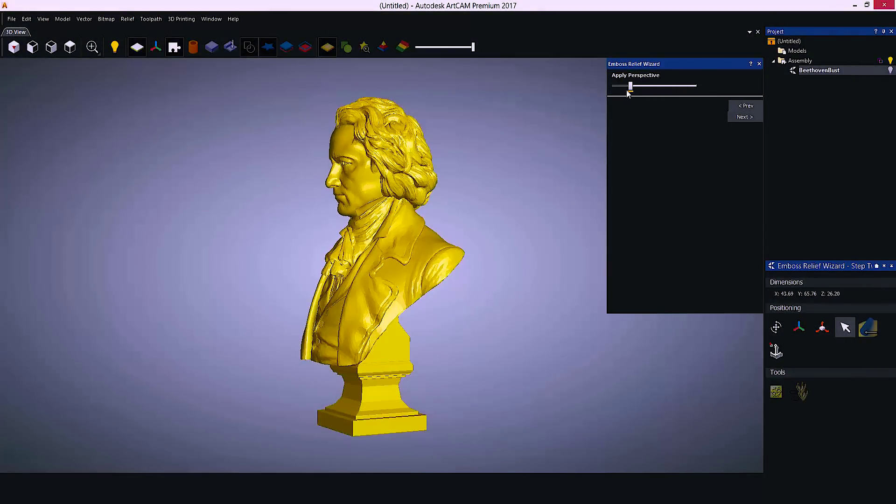
mouse_move(657, 92)
left_mouse_down()
mouse_move(611, 93)
mouse_move(670, 93)
left_mouse_up()
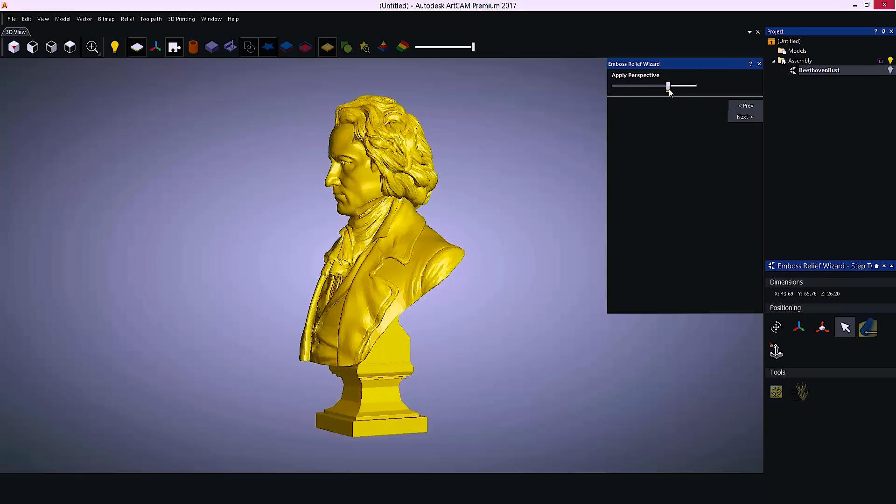
left_click(745, 117)
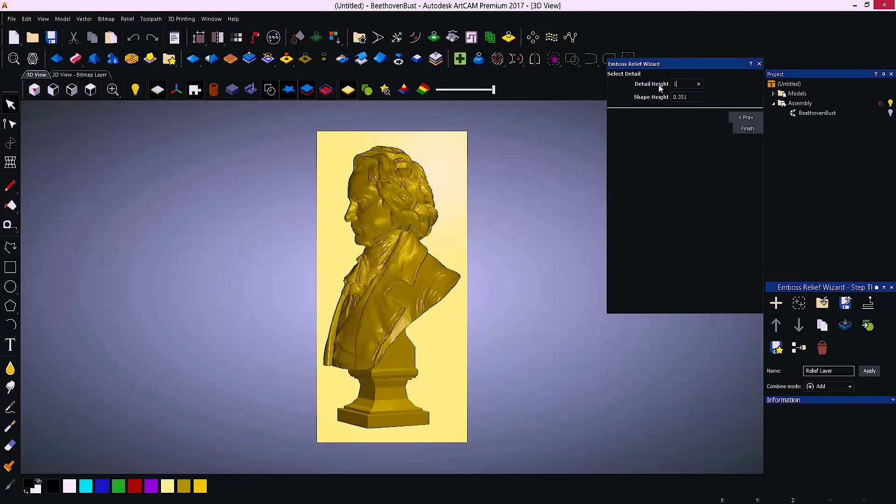
left_click(746, 129)
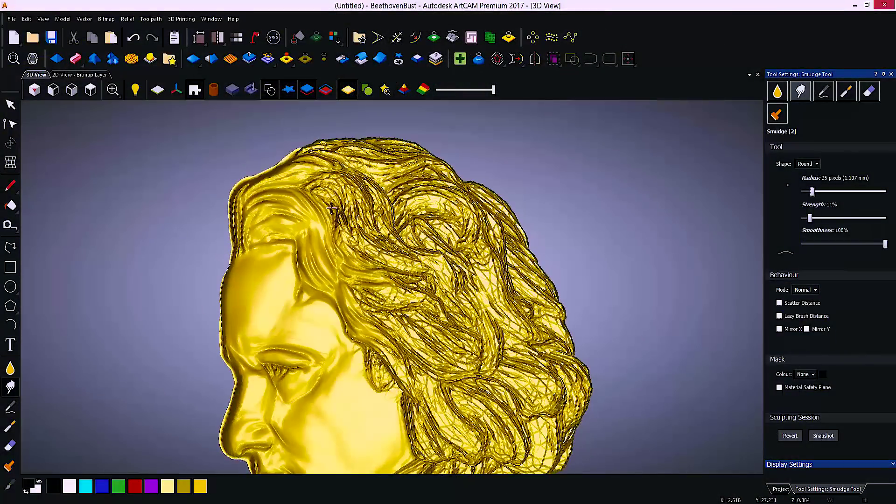
Smudge the bust's hair into smooth strands running down the head
mouse_move(313, 150)
left_mouse_down()
mouse_move(446, 251)
mouse_move(529, 300)
left_mouse_up()
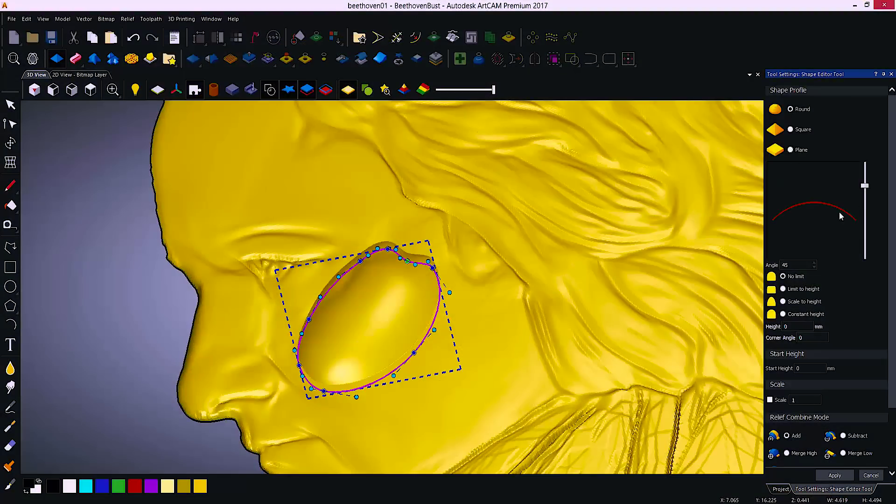
Enlarge the cheekbone dome outline, flatten its angle to 11, and apply it
left_click_drag(388, 249, 384, 242)
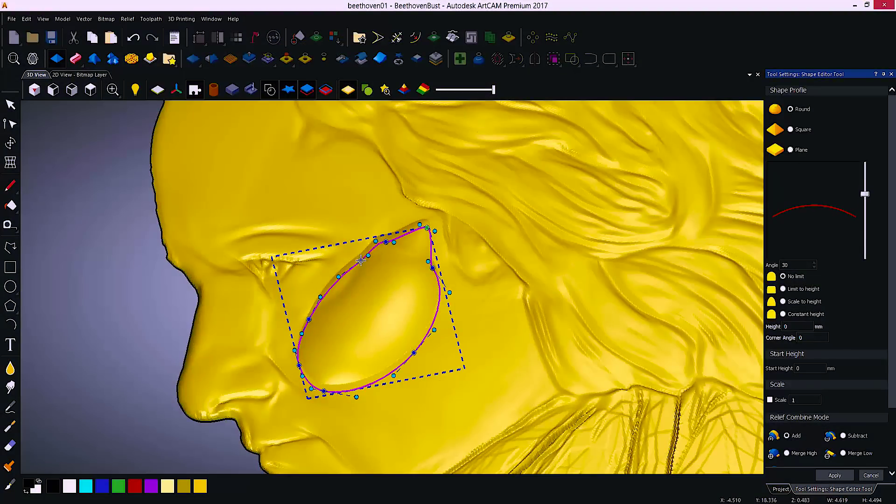
mouse_move(320, 298)
left_mouse_down()
mouse_move(304, 294)
mouse_move(293, 317)
left_mouse_up()
left_click_drag(324, 391, 333, 412)
left_click_drag(420, 359, 438, 370)
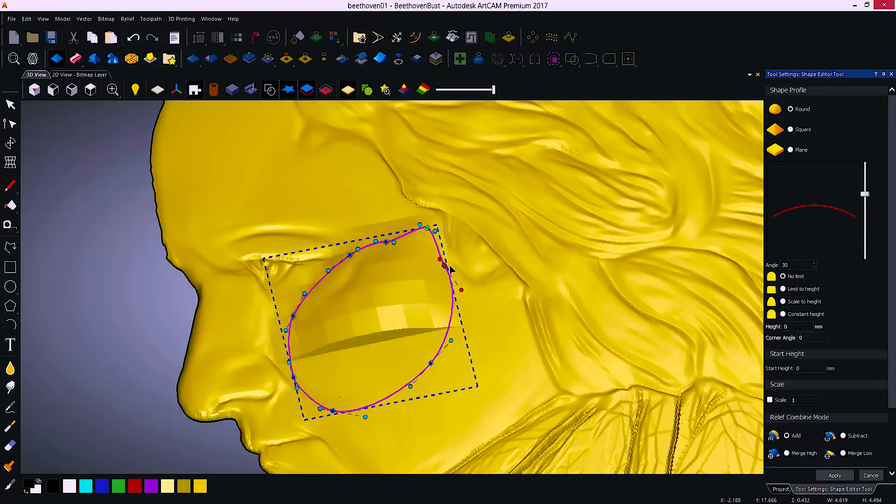
left_click_drag(865, 194, 868, 205)
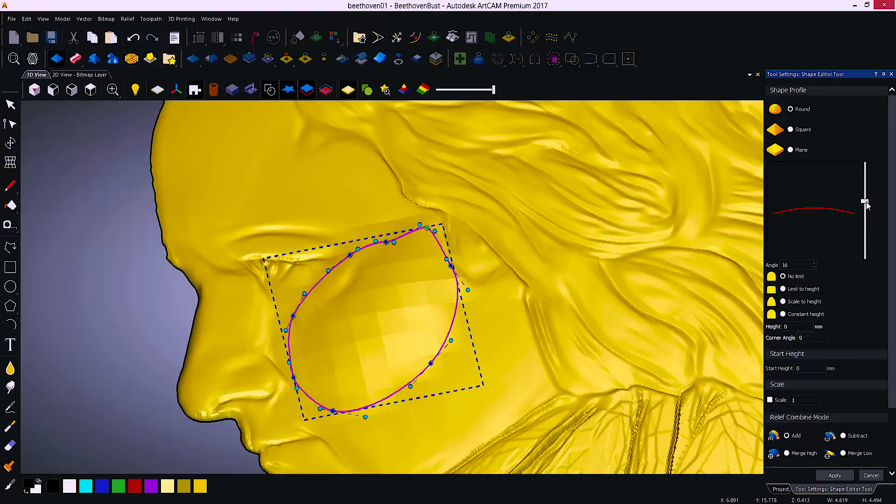
left_click(891, 75)
Make the eraser larger and weaker, then toggle BeethovenBust to inspect the cheekbone
left_click(870, 92)
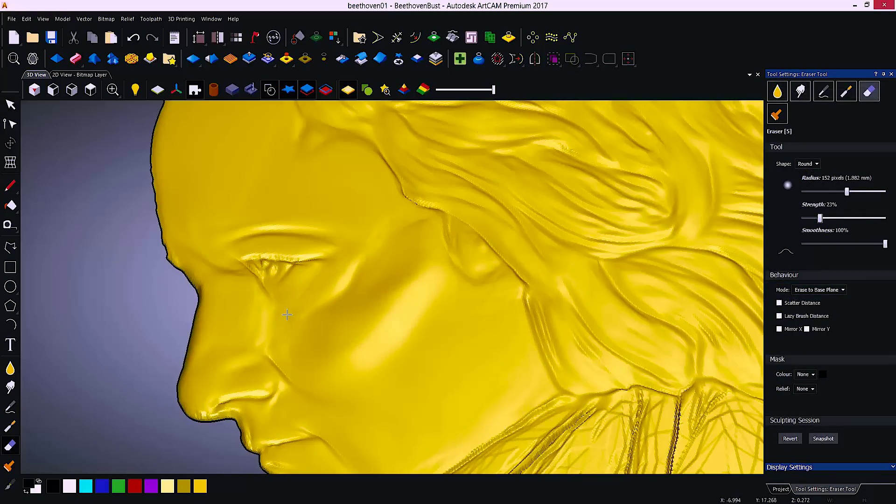
left_click_drag(847, 192, 866, 192)
left_click_drag(820, 218, 809, 218)
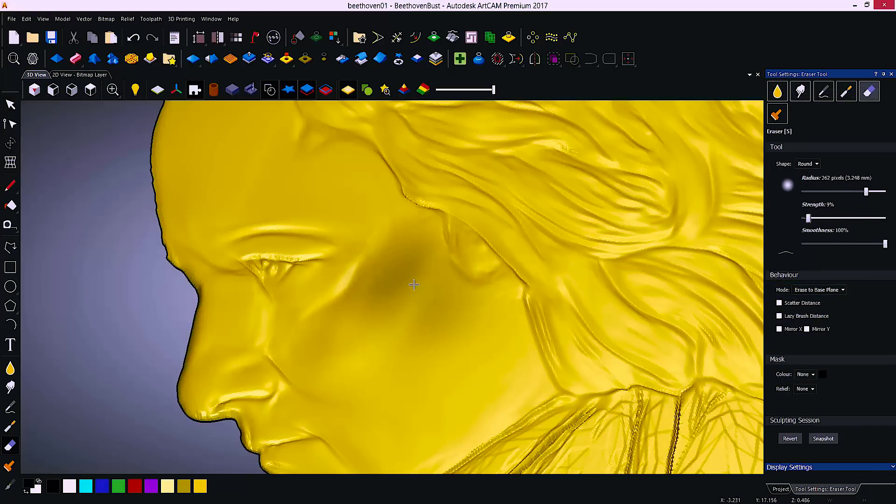
left_click(891, 74)
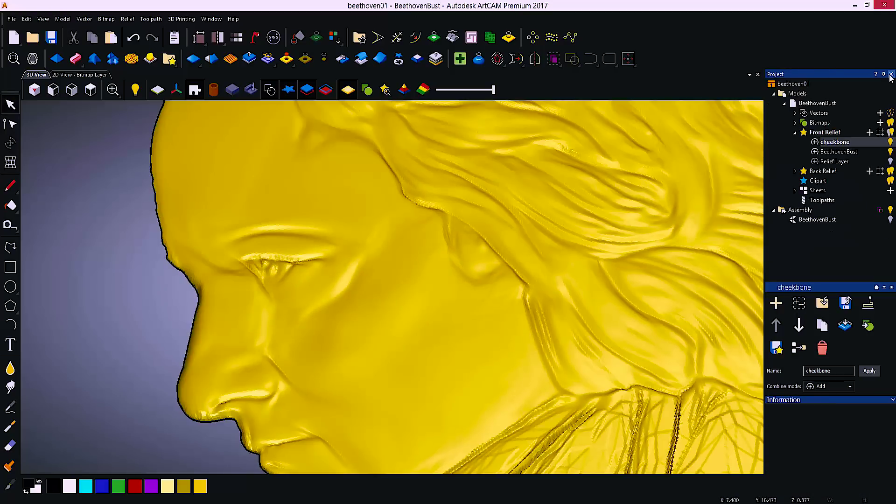
left_click(891, 152)
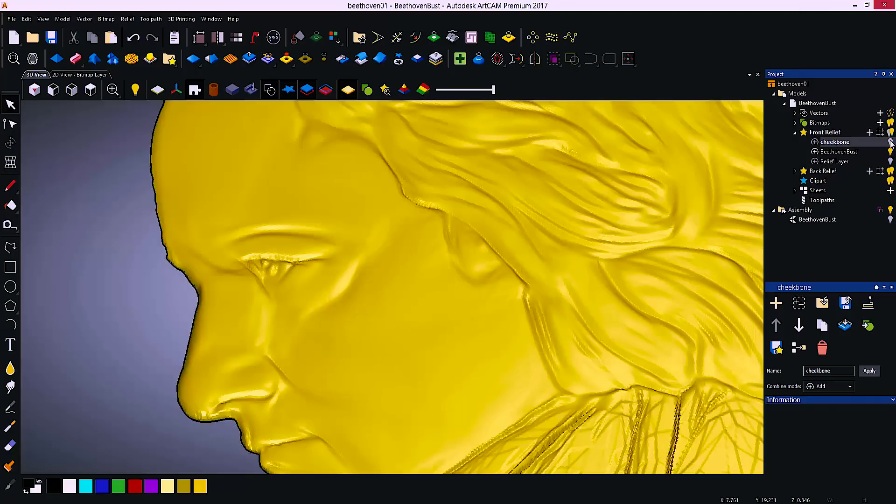
left_click(9, 426)
scroll(282, 261, "up", 5)
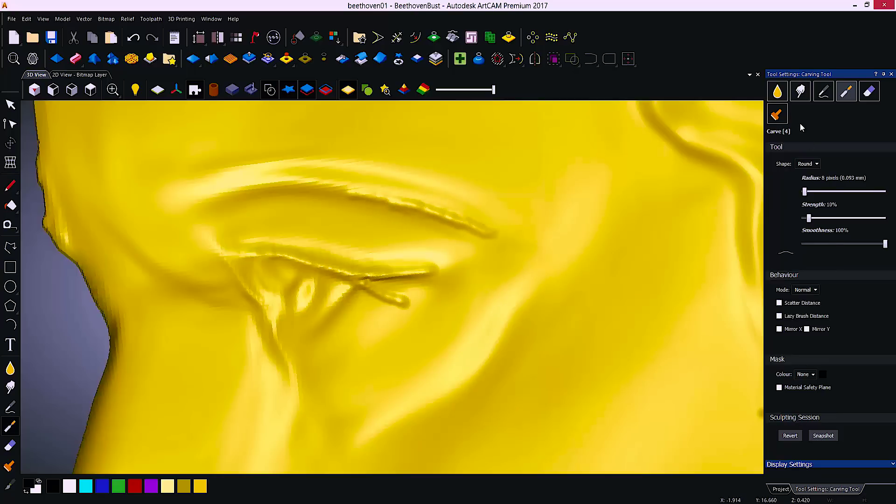
Smudge the carved lower-eyelid crease, then compare carved and smudged versions with Revert and Undo
key("2")
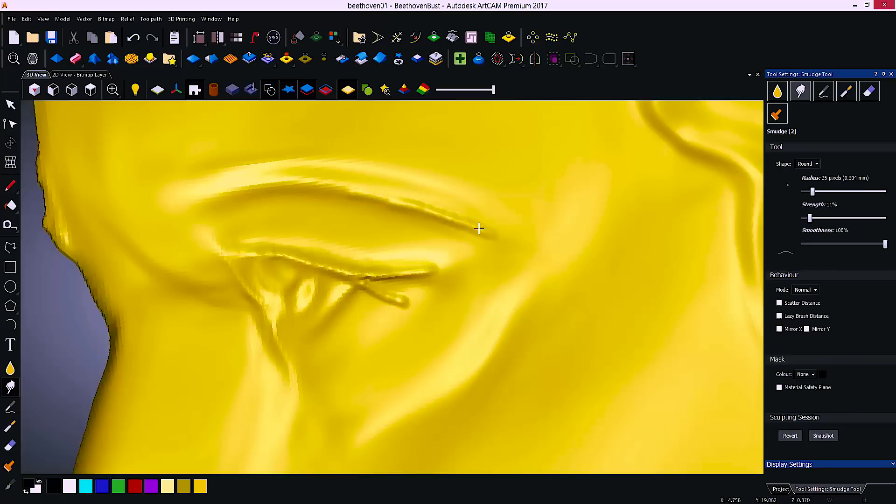
left_click_drag(373, 275, 437, 264)
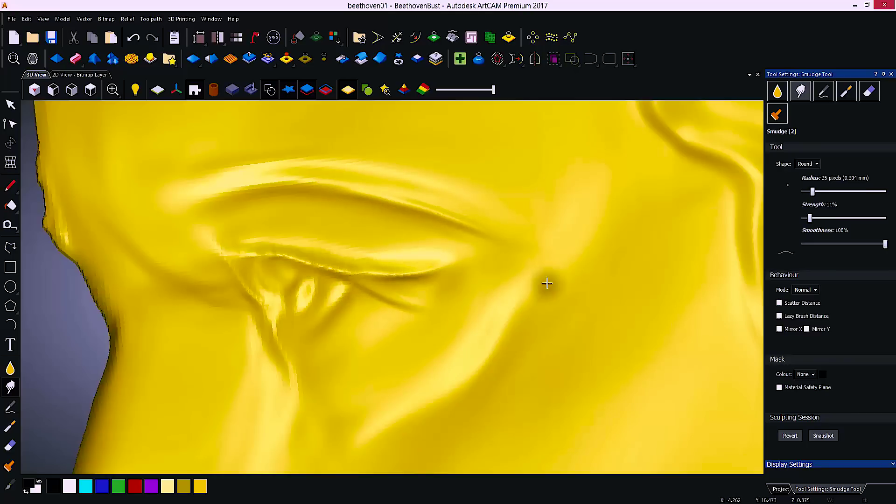
left_click(799, 437)
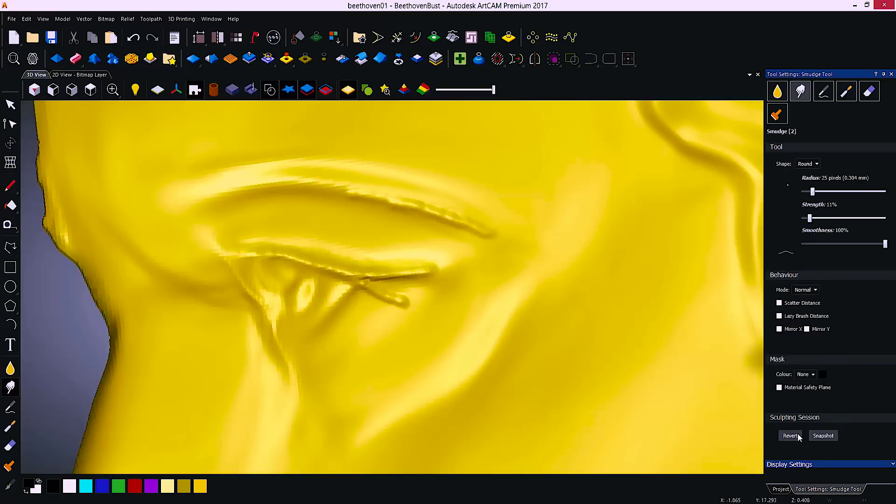
left_click(133, 37)
left_click(133, 37)
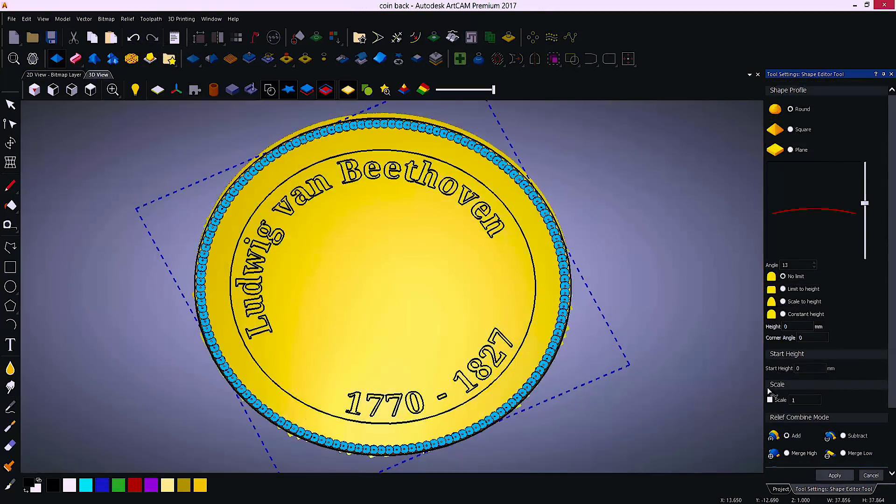
Add a 20° draft to the lettering, invert the back relief, and show the front relief
left_click(839, 479)
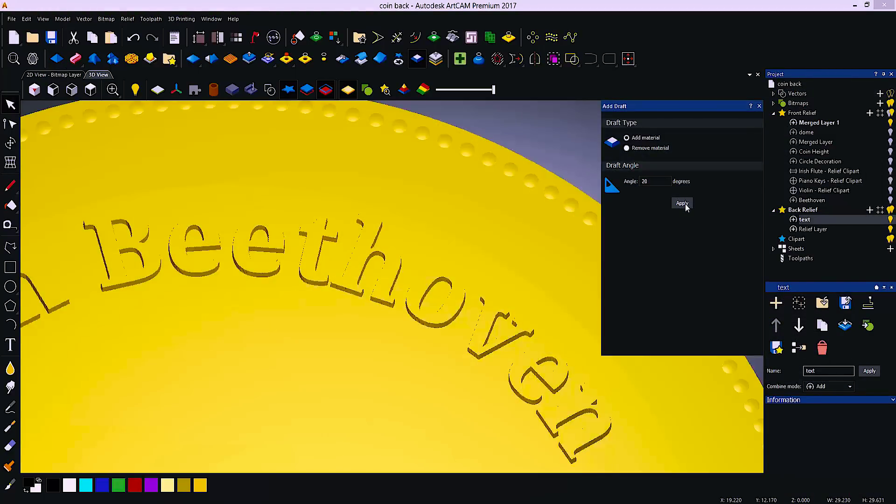
left_click(682, 203)
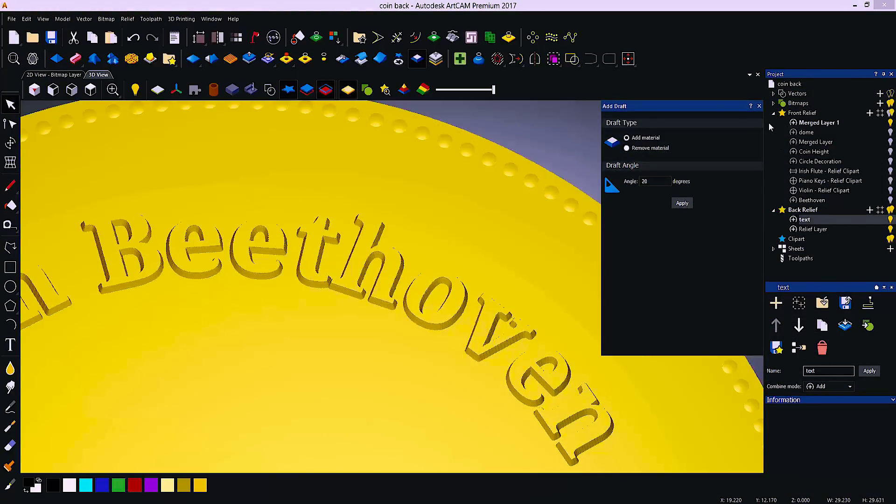
left_click(759, 106)
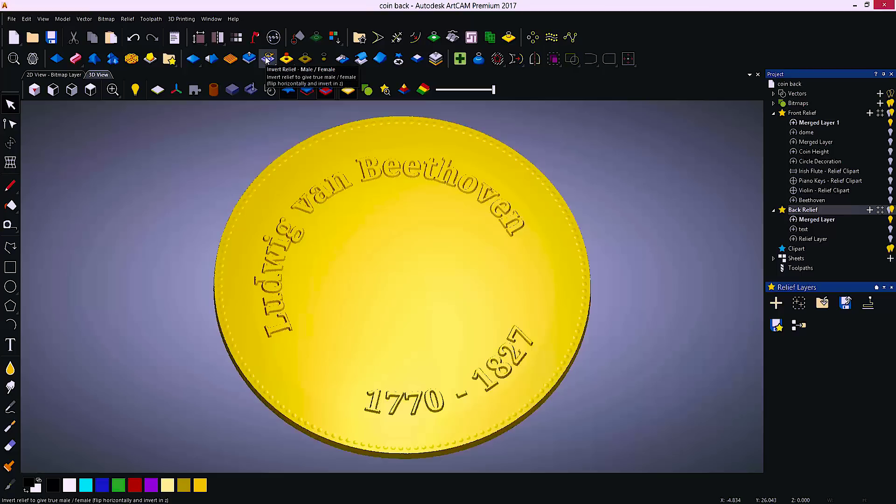
left_click(268, 59)
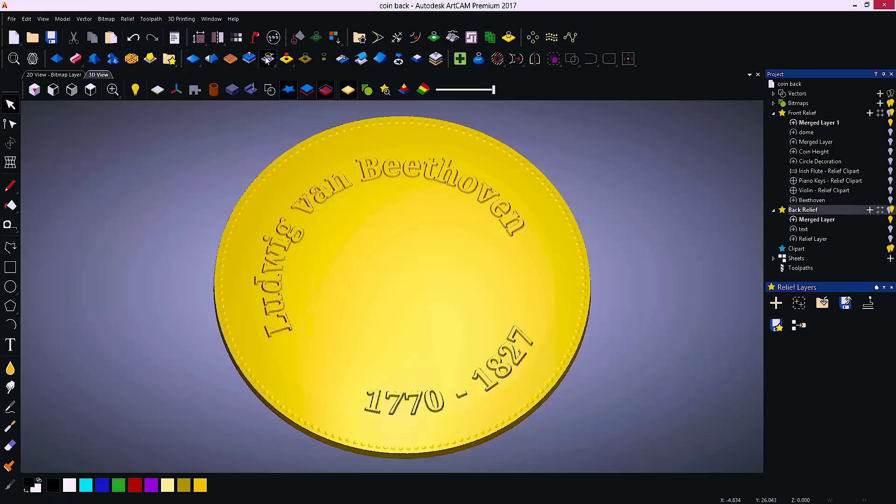
left_click(307, 91)
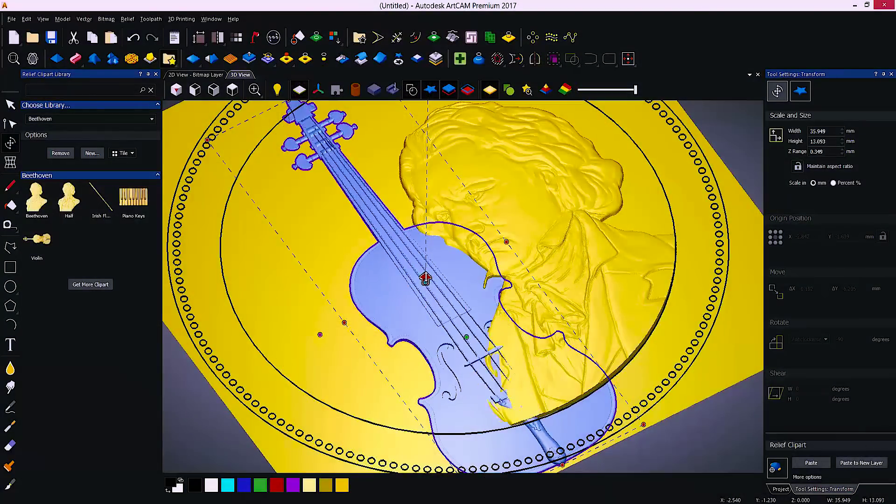
Merge the violin and Beethoven portrait clipart into the relief with an angled plane
key("Return")
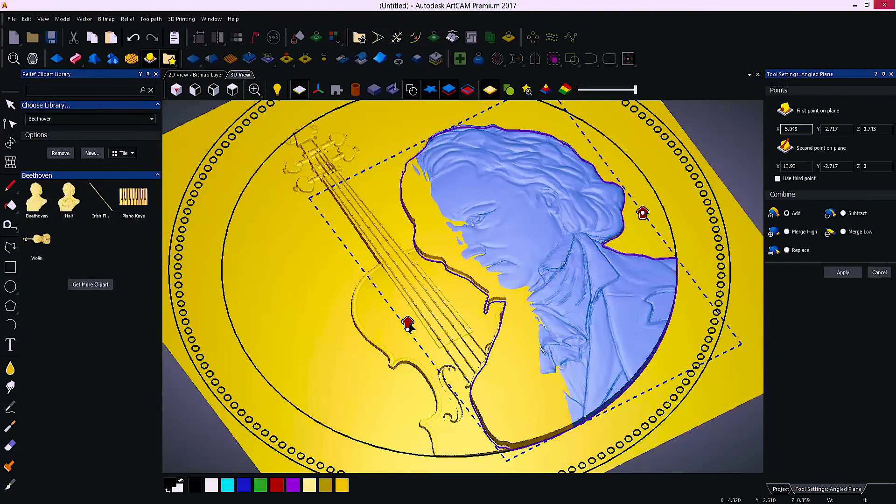
left_click(841, 272)
left_click(799, 302)
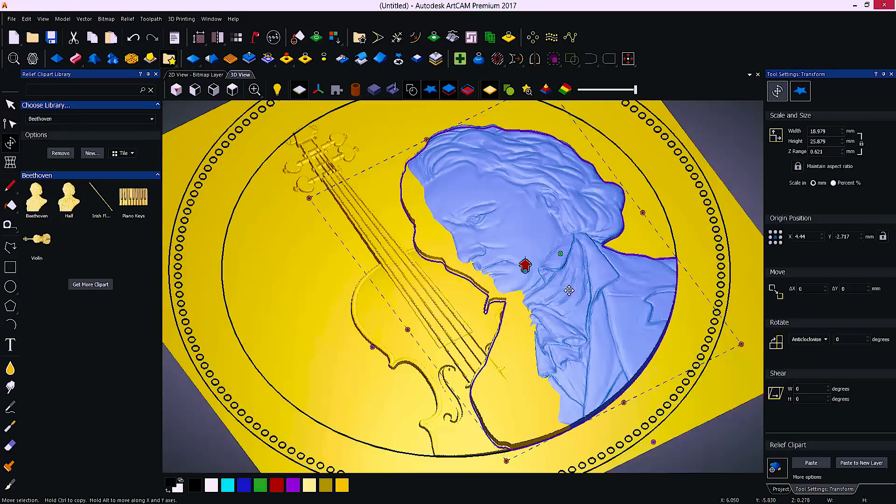
key("Return")
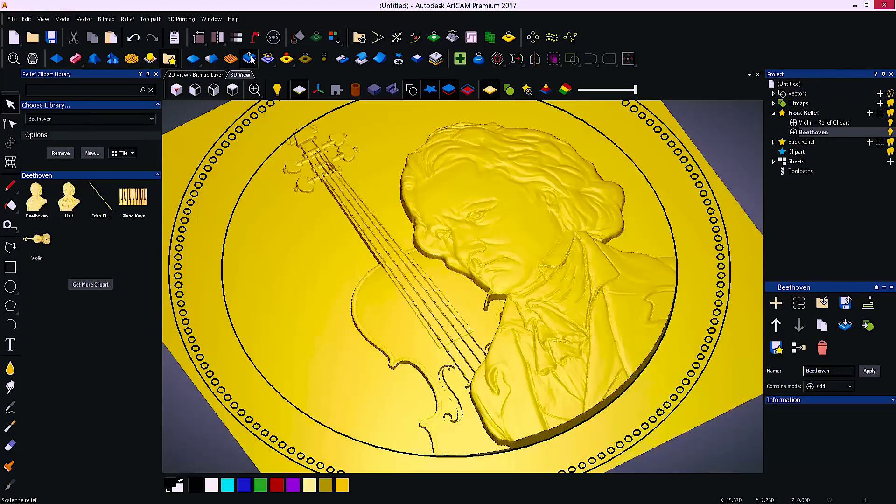
Clip the Irish Flute relief to the circle and set a new start height for the coin base
left_click(250, 58)
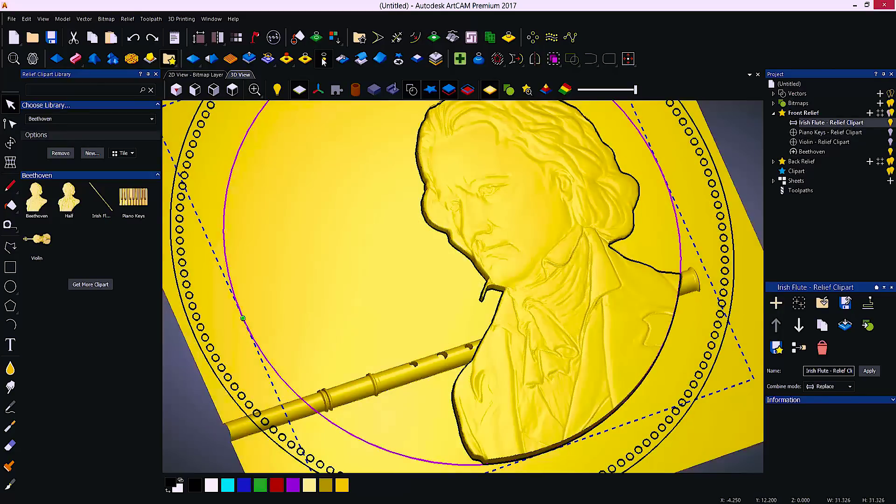
left_click(324, 61)
left_click(360, 221)
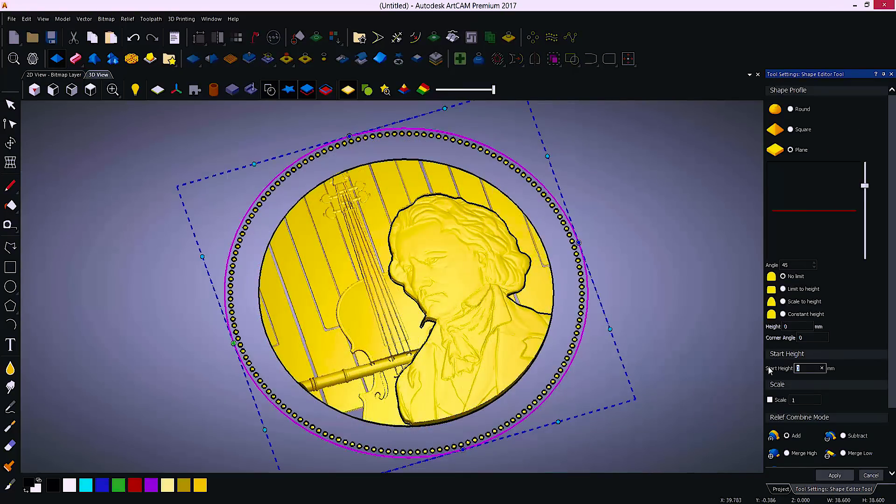
type("1")
key("Return")
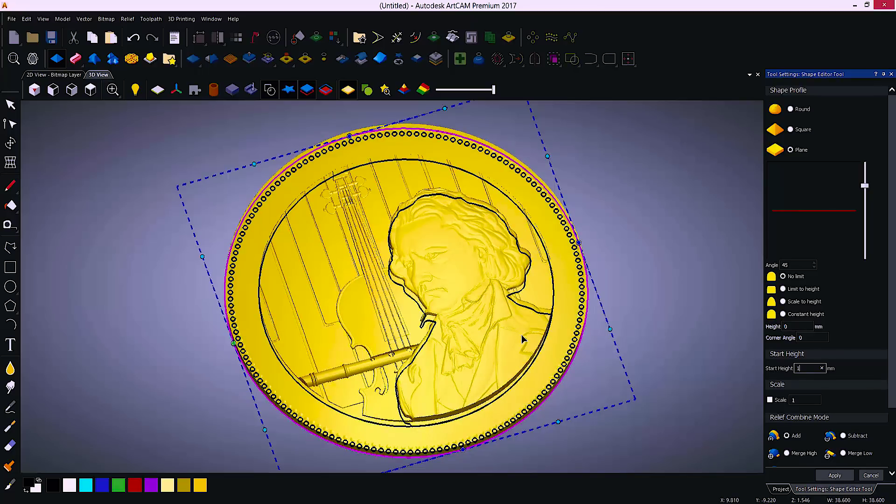